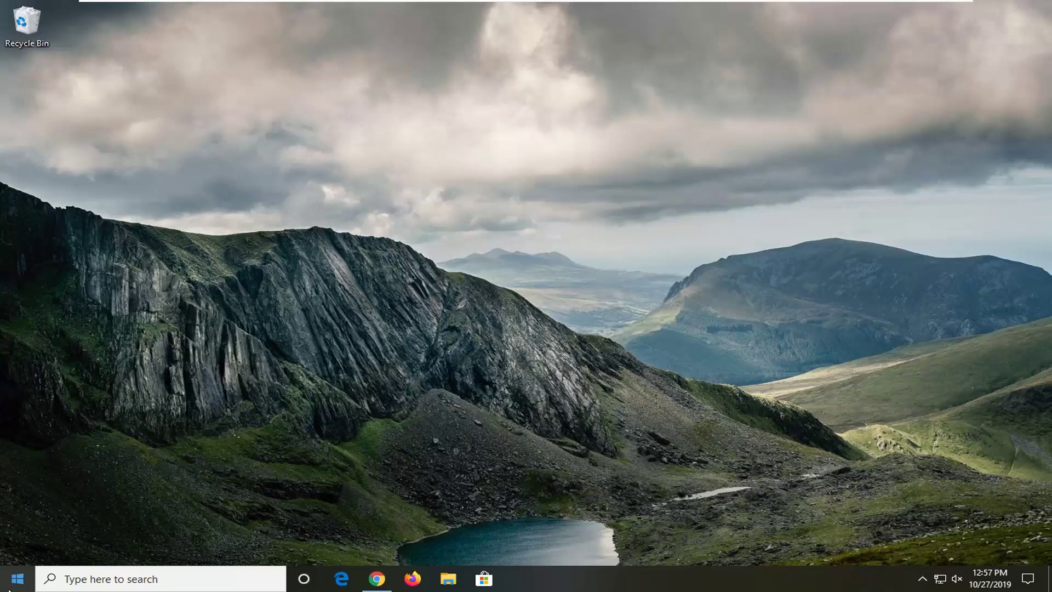
Search for 'device manager' from the Start button and launch Device Manager
click(18, 579)
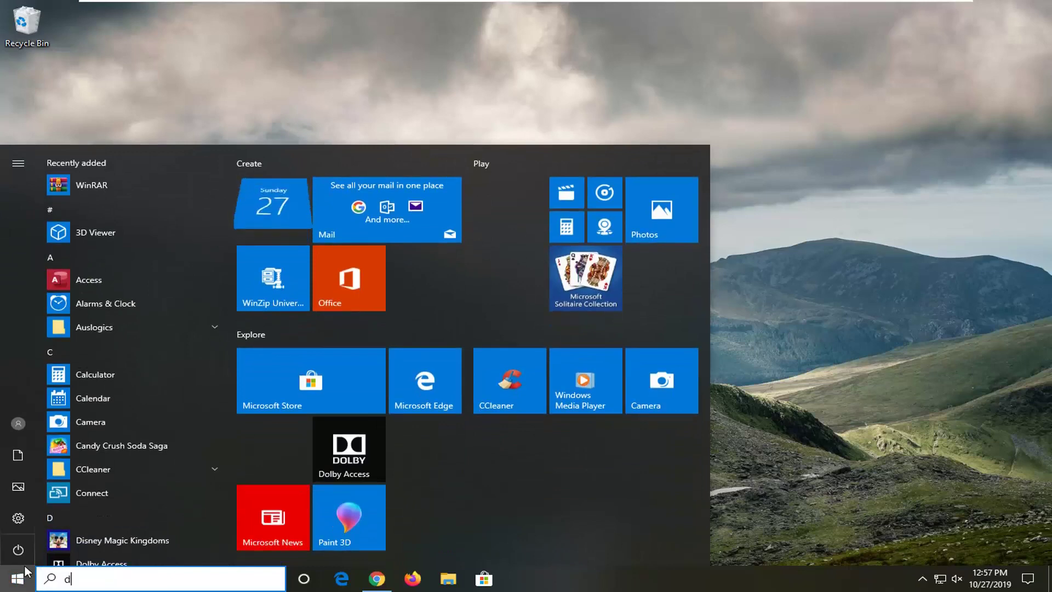
text(device mana)
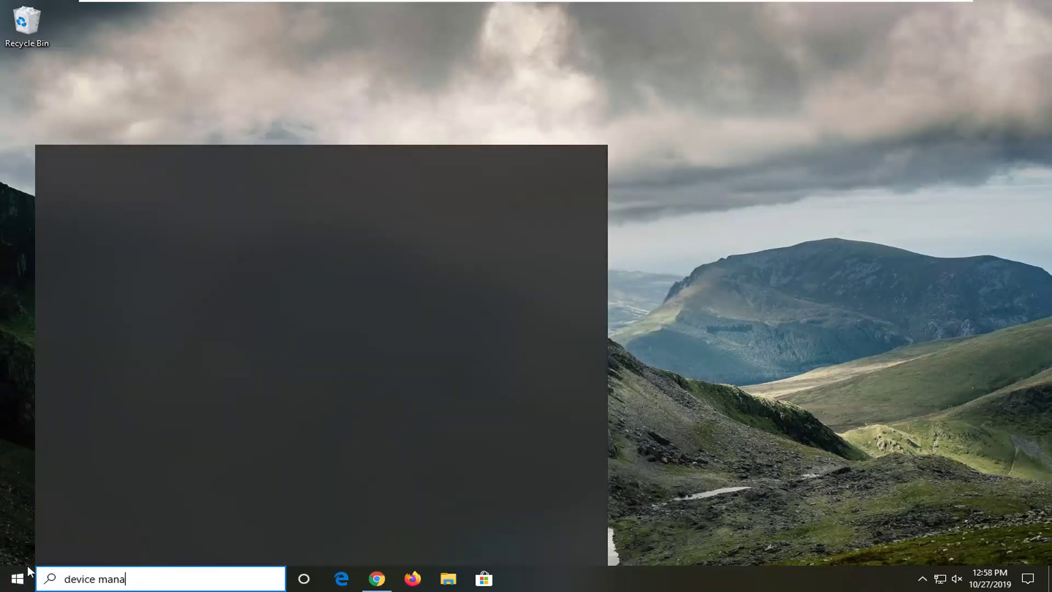
text(ger)
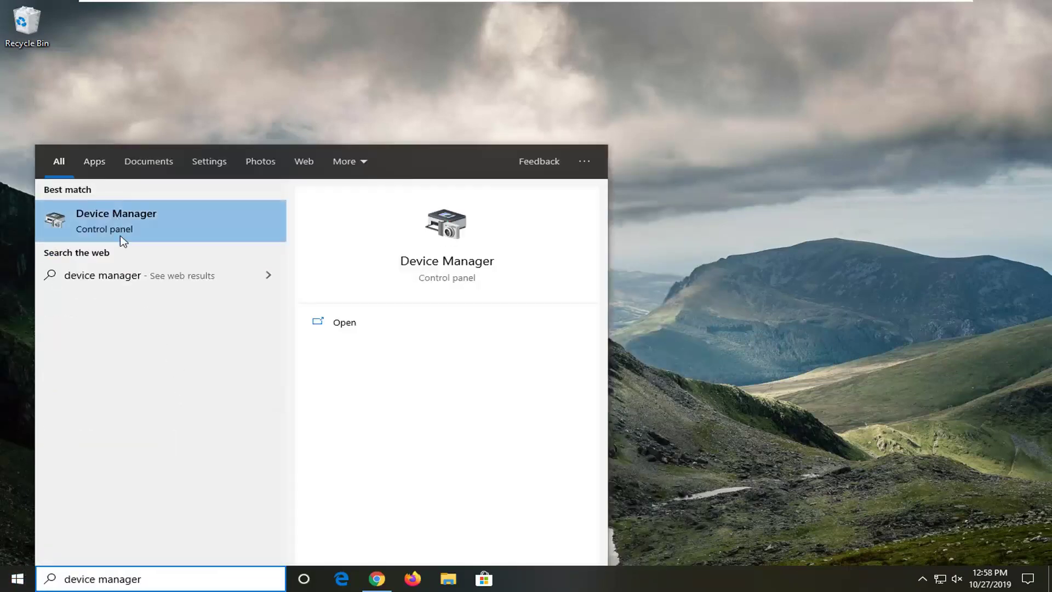
click(159, 234)
Expand Print queues and bring up the actions for Microsoft XPS Document Writer
click(177, 222)
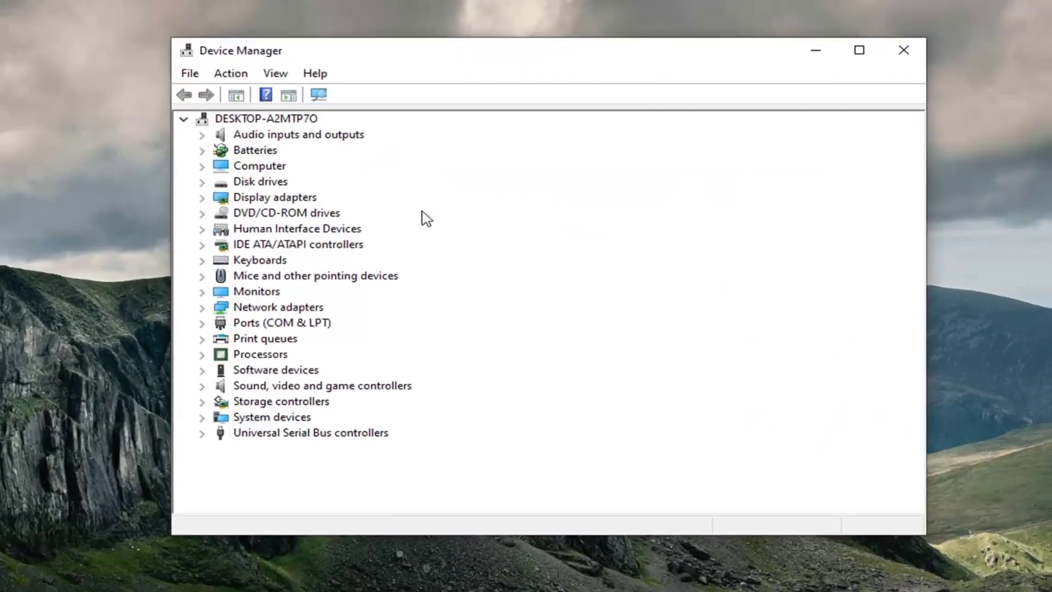
double_click(253, 341)
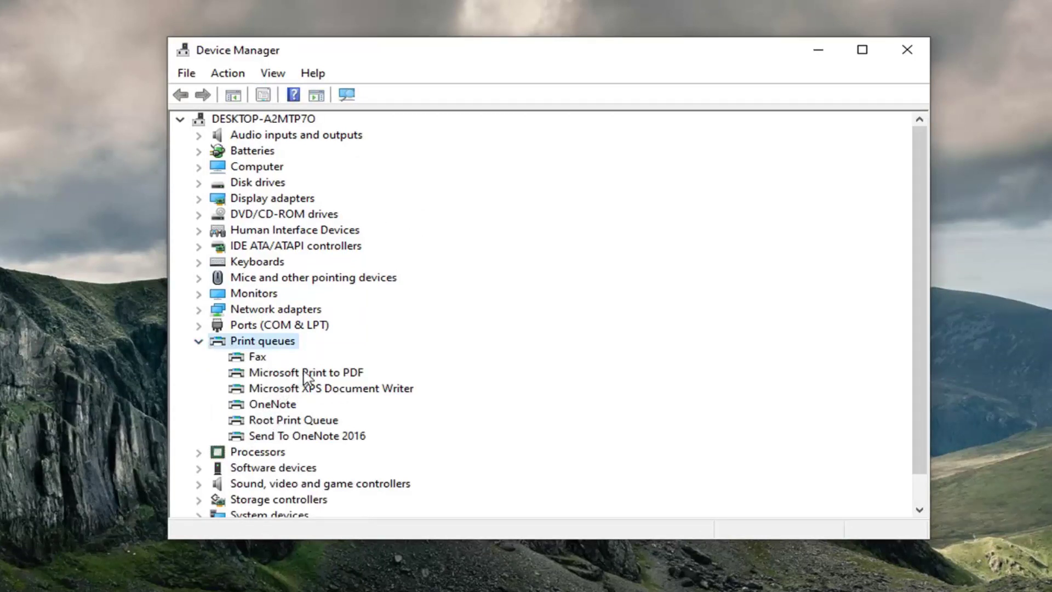
right_click(303, 393)
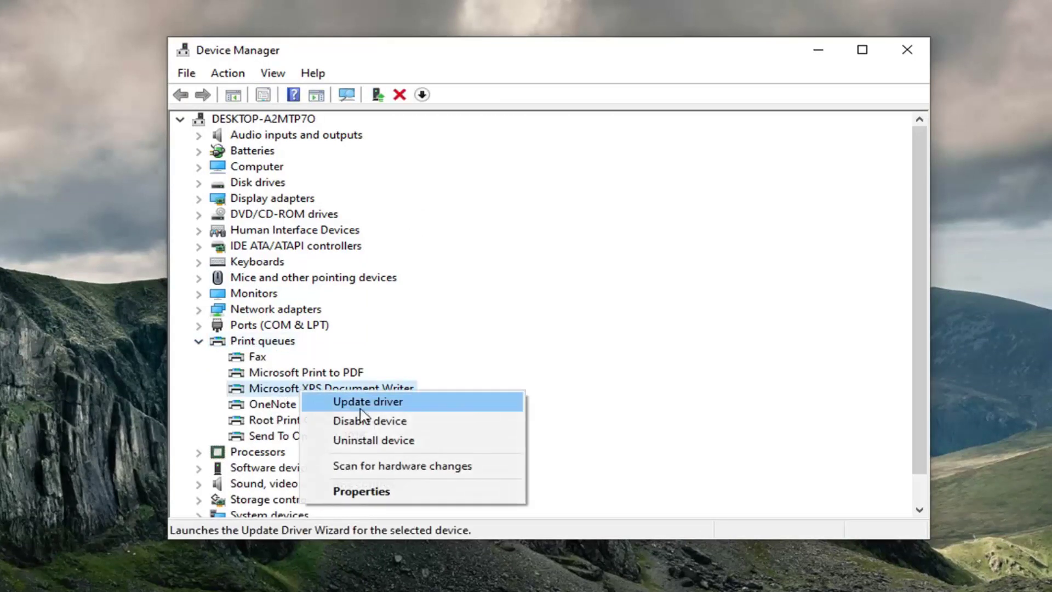
Run an automatic driver search for Microsoft XPS Document Writer, then close the 'already installed' result
click(362, 407)
click(412, 280)
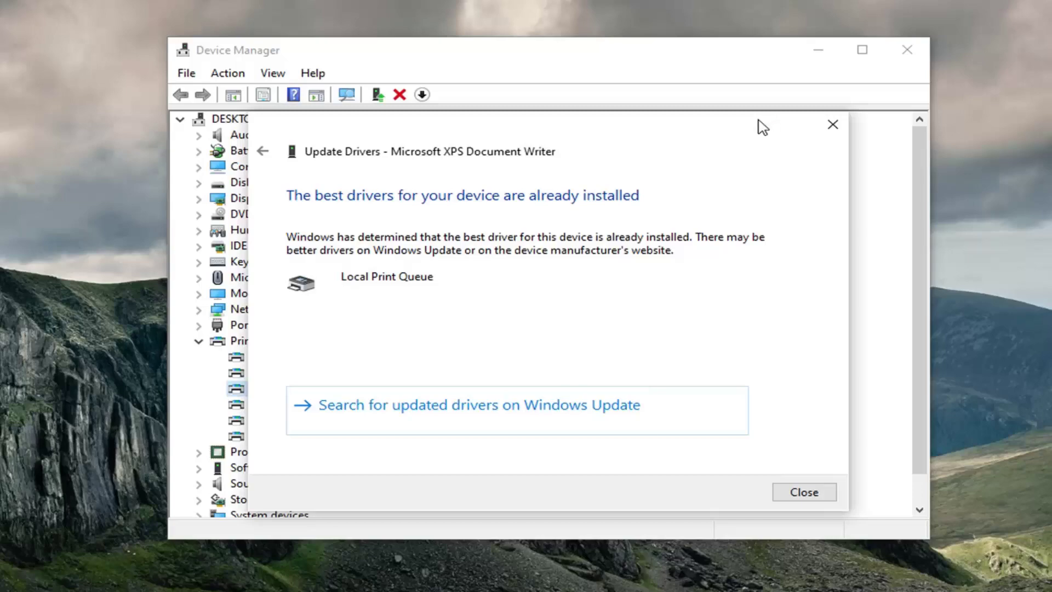
click(834, 128)
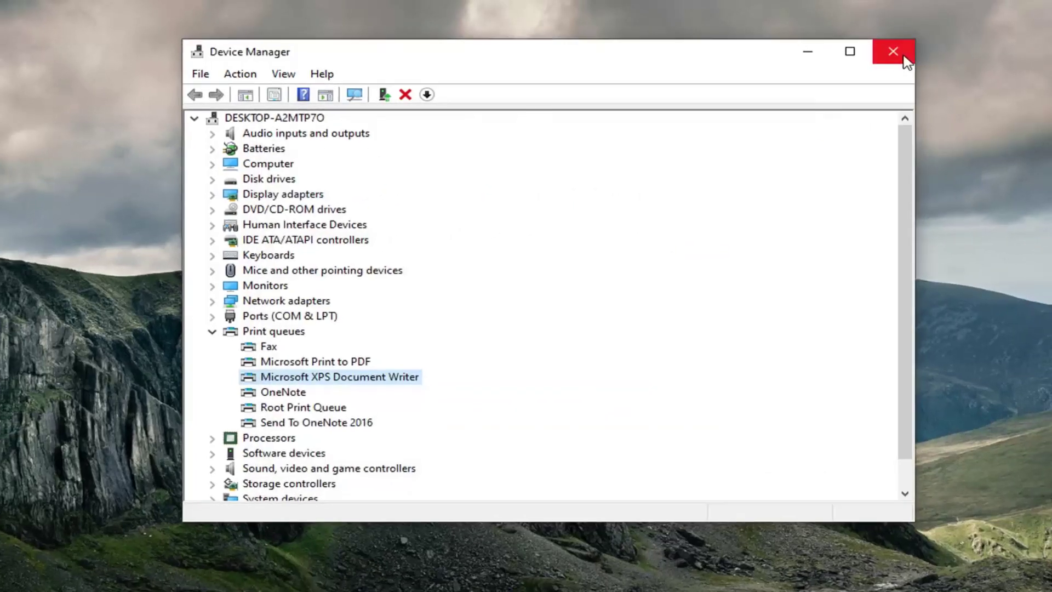
Close Device Manager and open Check for updates via a 'windows update' search
click(904, 51)
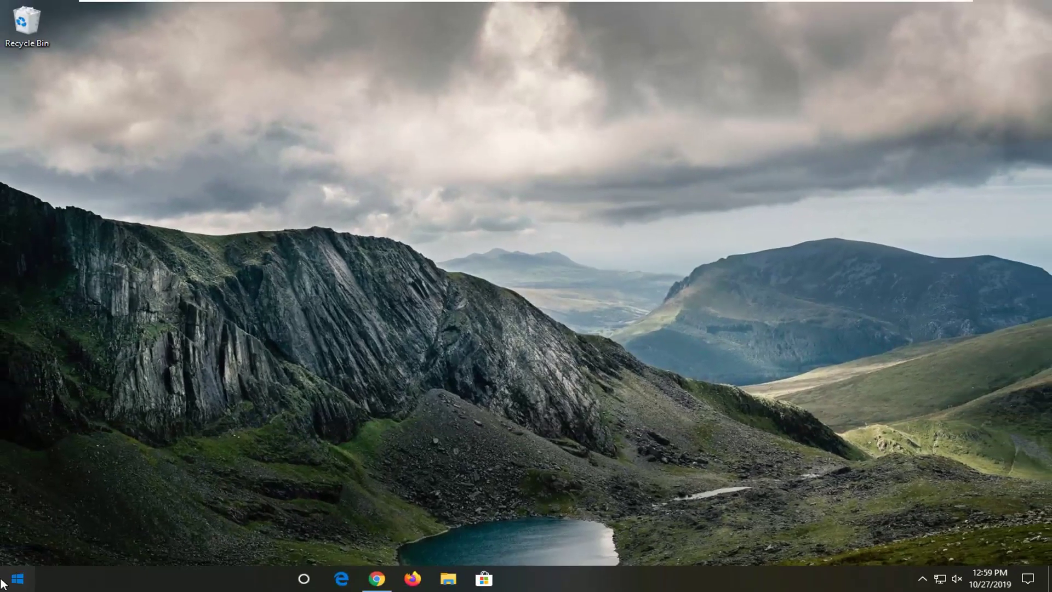
click(8, 580)
text(window)
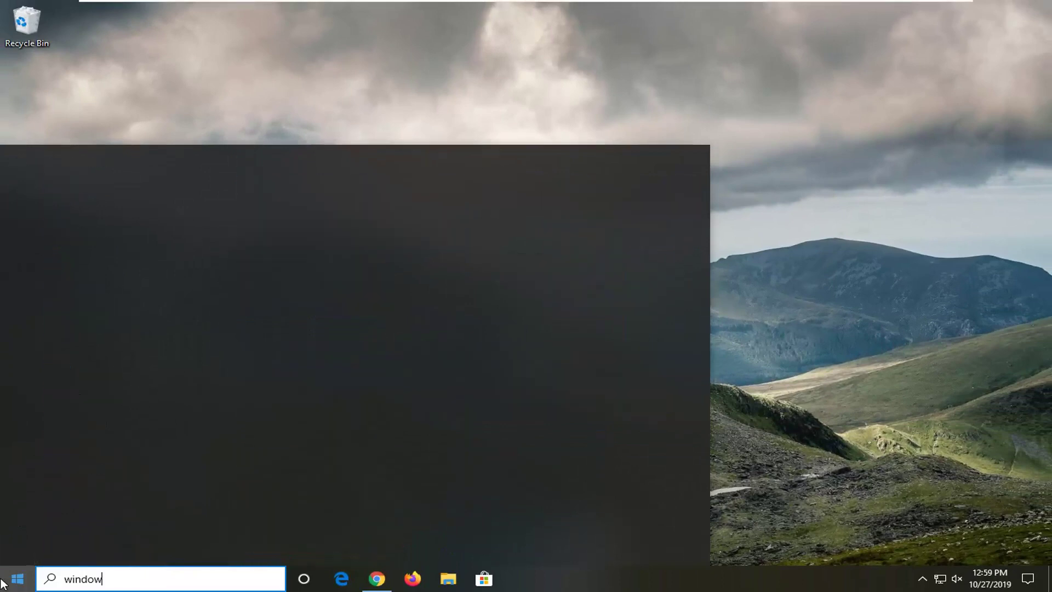
text(s update)
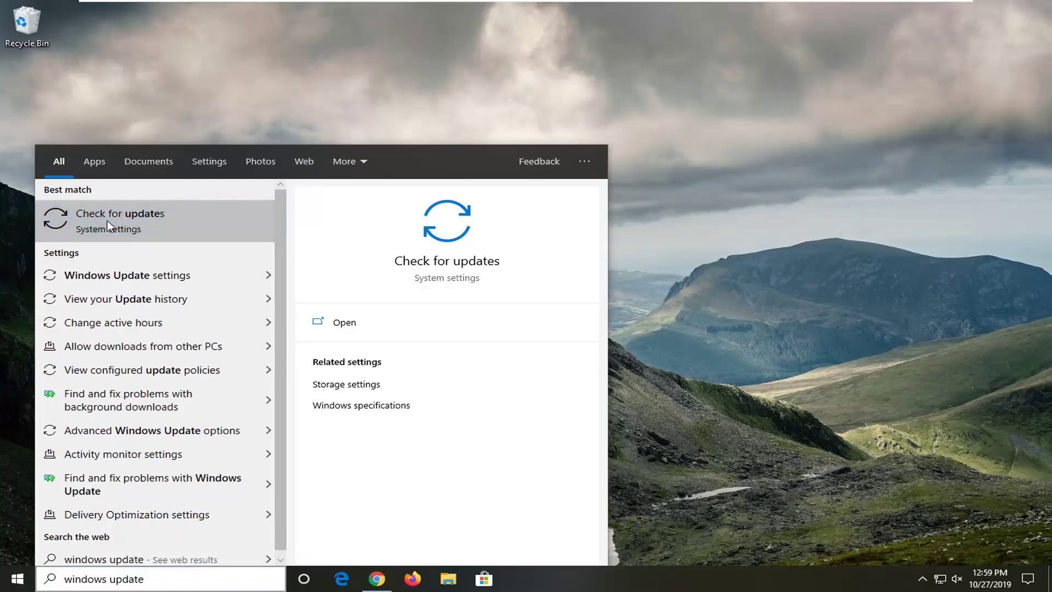
click(126, 226)
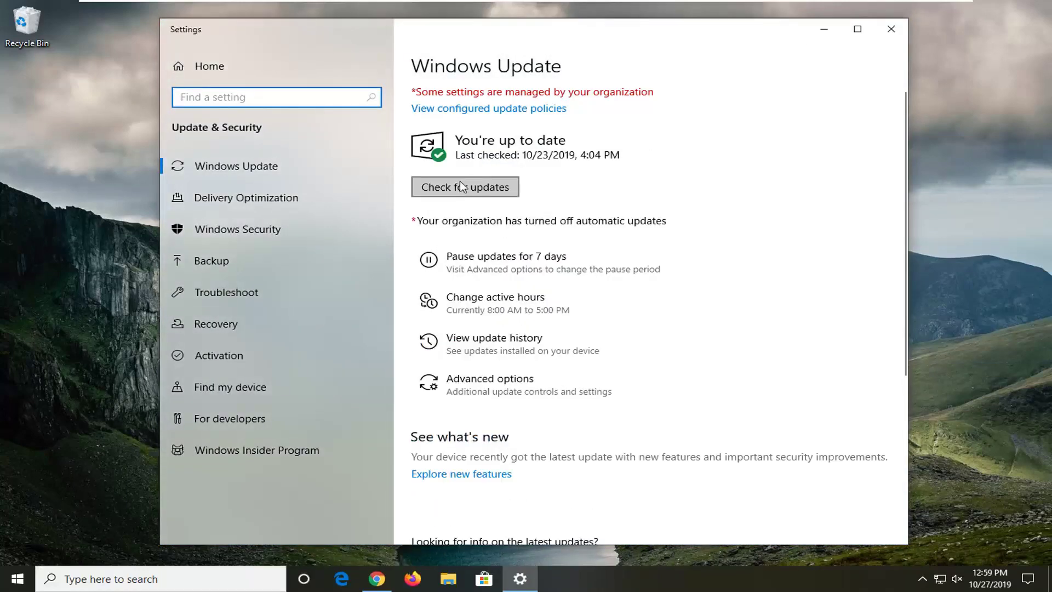
Check for updates on the Windows Update page, finding two .NET Framework cumulative updates
click(457, 190)
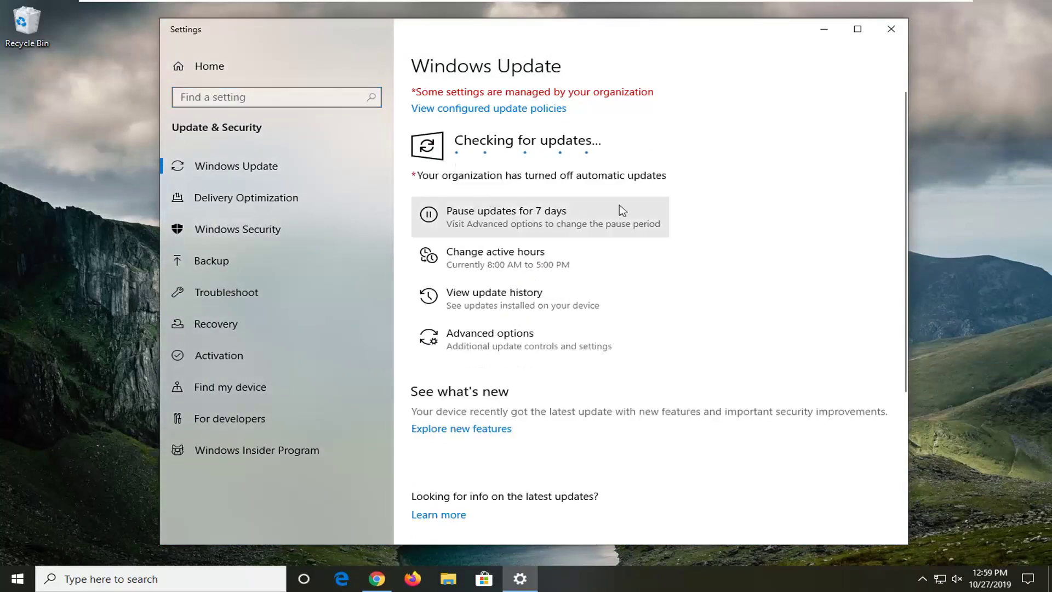